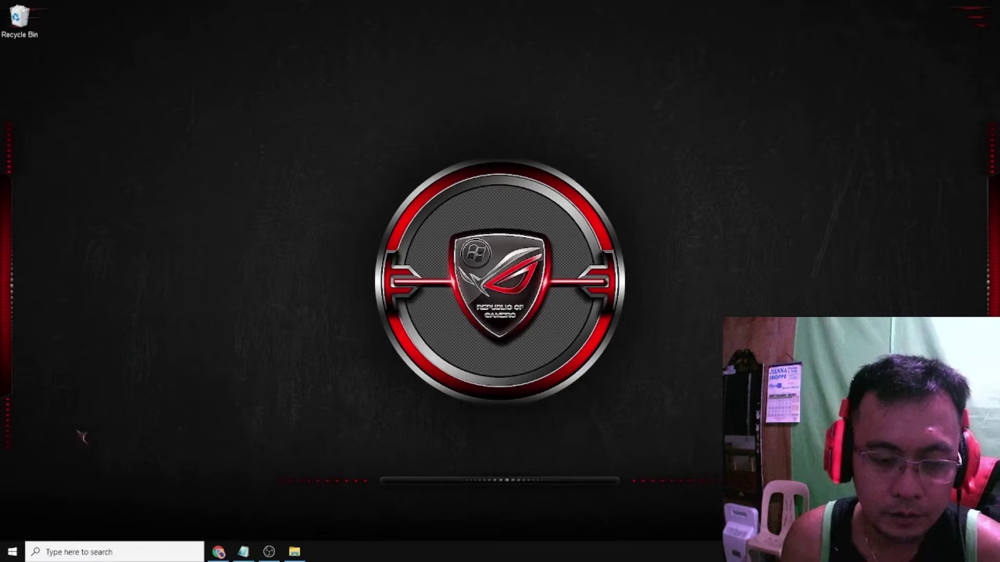
Launch Command Prompt by searching for cmd in the Start menu
click(13, 551)
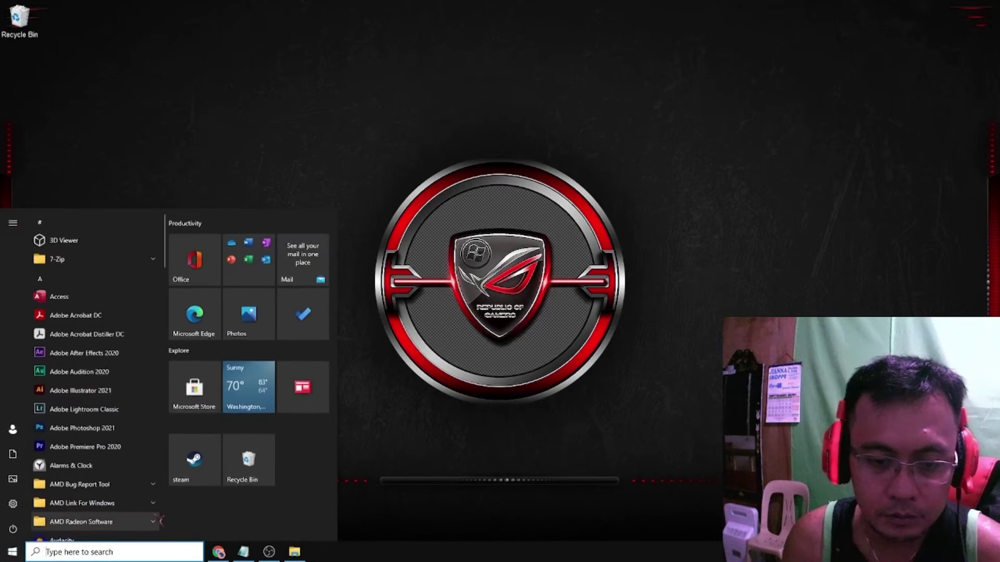
text(cmd)
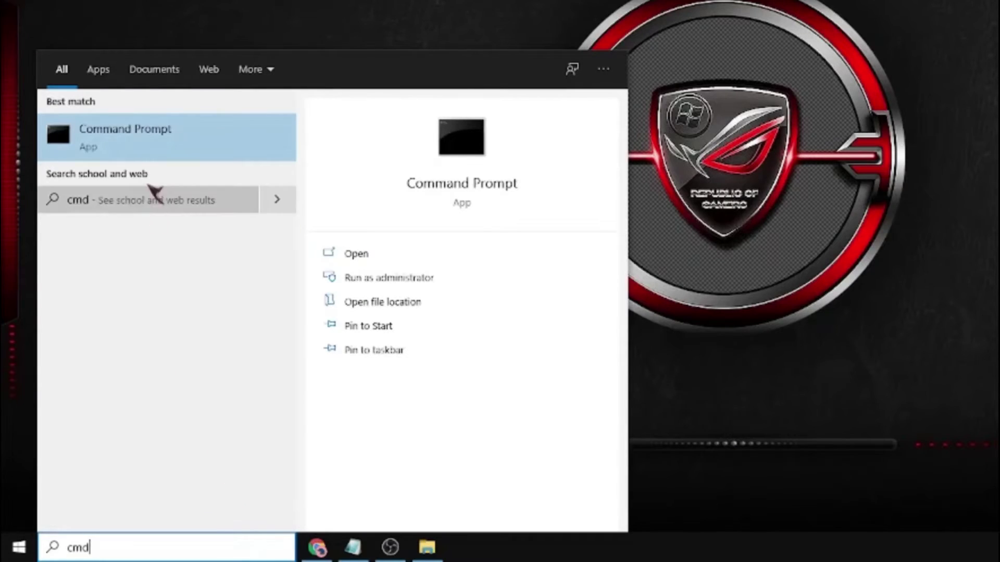
click(151, 151)
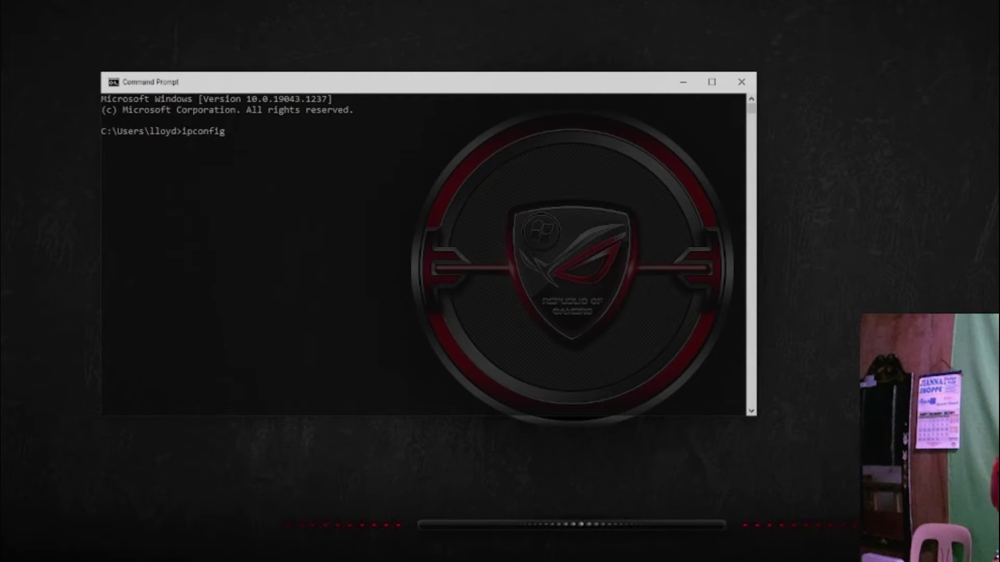
Run ipconfig, highlight the IPv4 192.168.1.8 and gateway 192.168.1.1 lines, then minimize the console
key(Return)
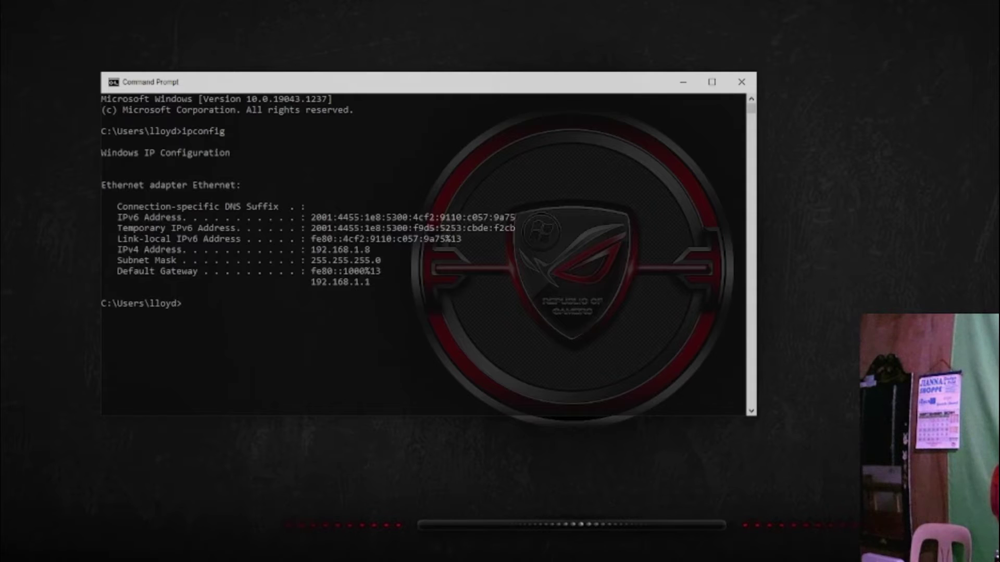
drag(380, 250, 125, 264)
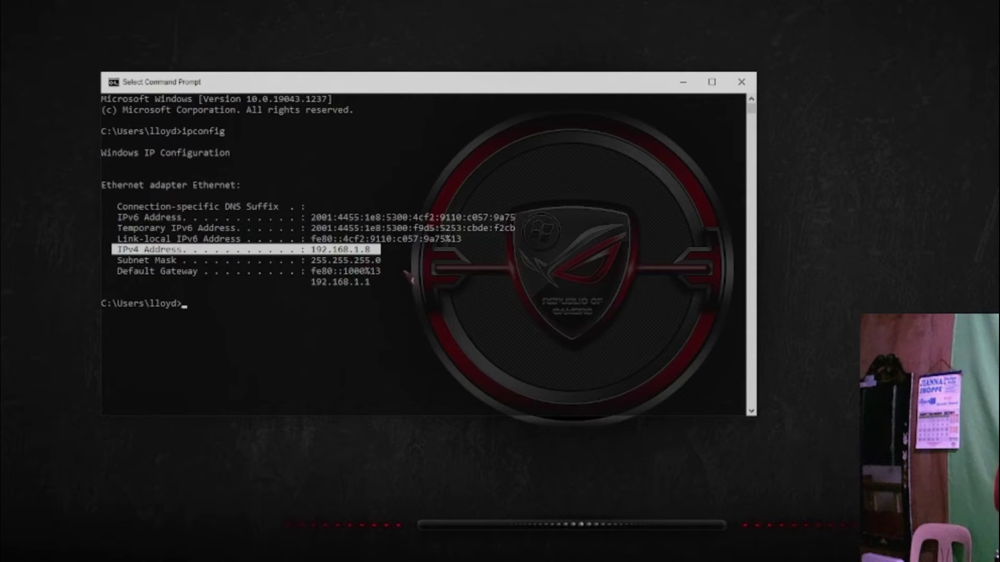
drag(381, 282, 309, 285)
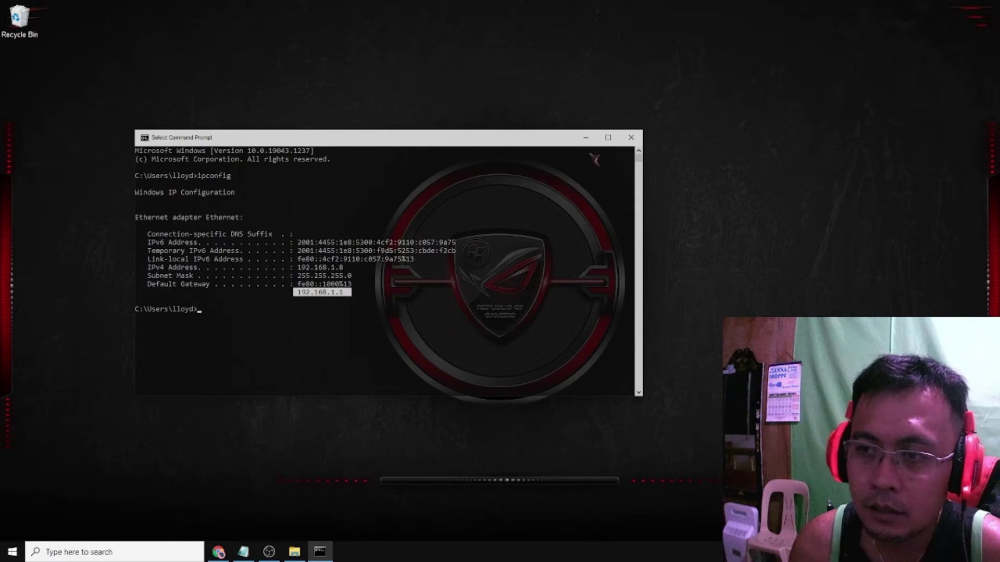
click(586, 137)
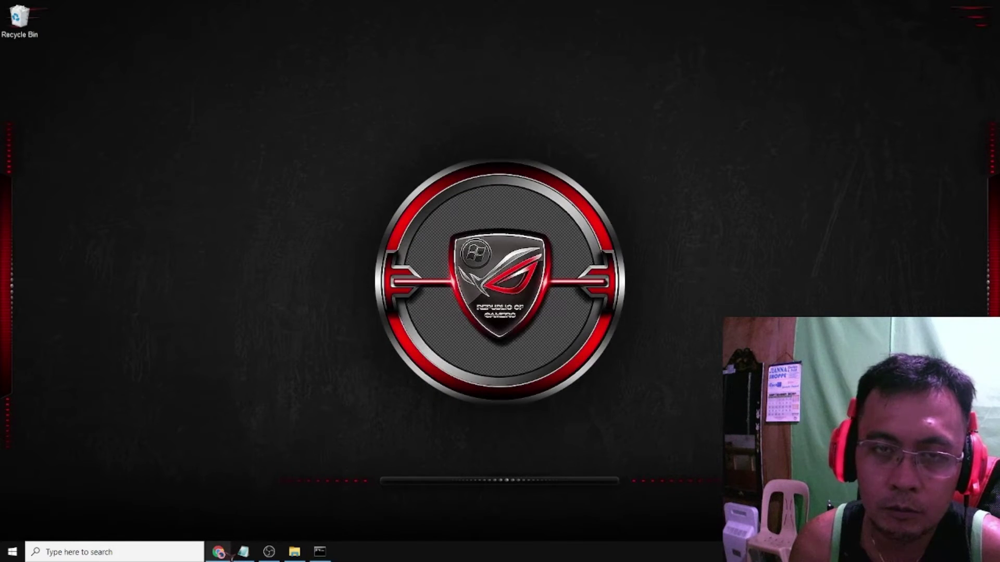
Restore Chrome and browse to the router address 192.168.1.1
click(229, 556)
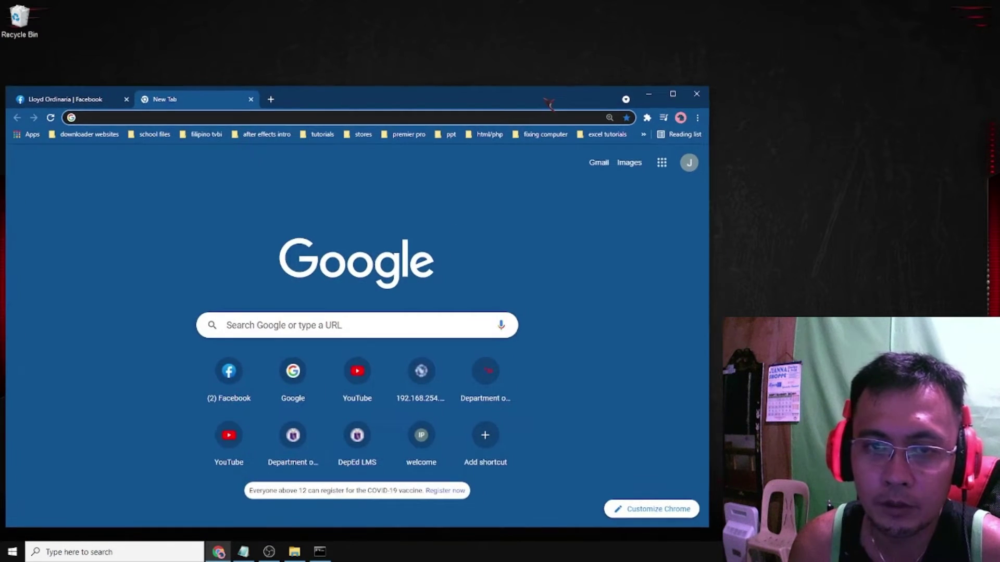
drag(557, 105, 558, 109)
click(418, 120)
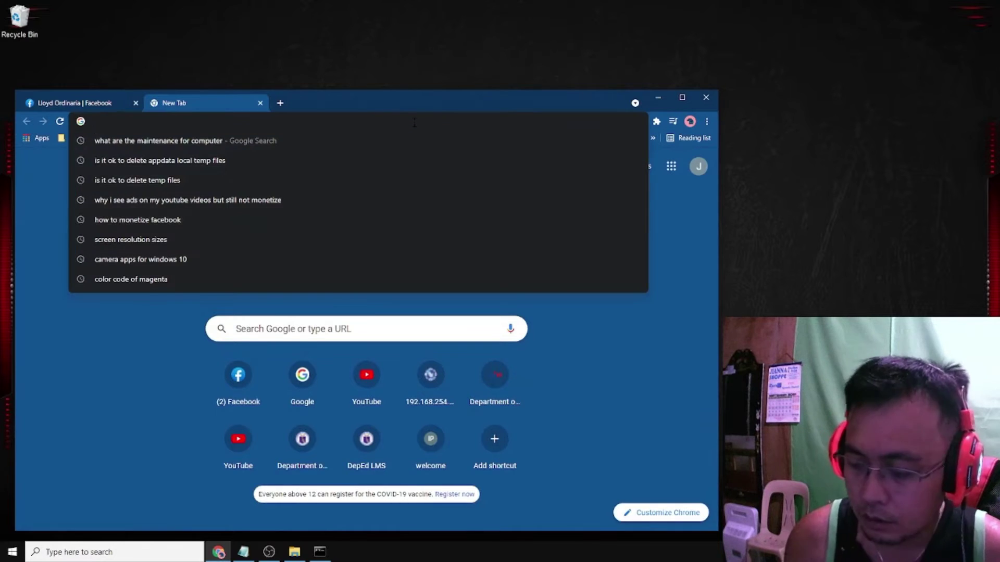
text(192.168.)
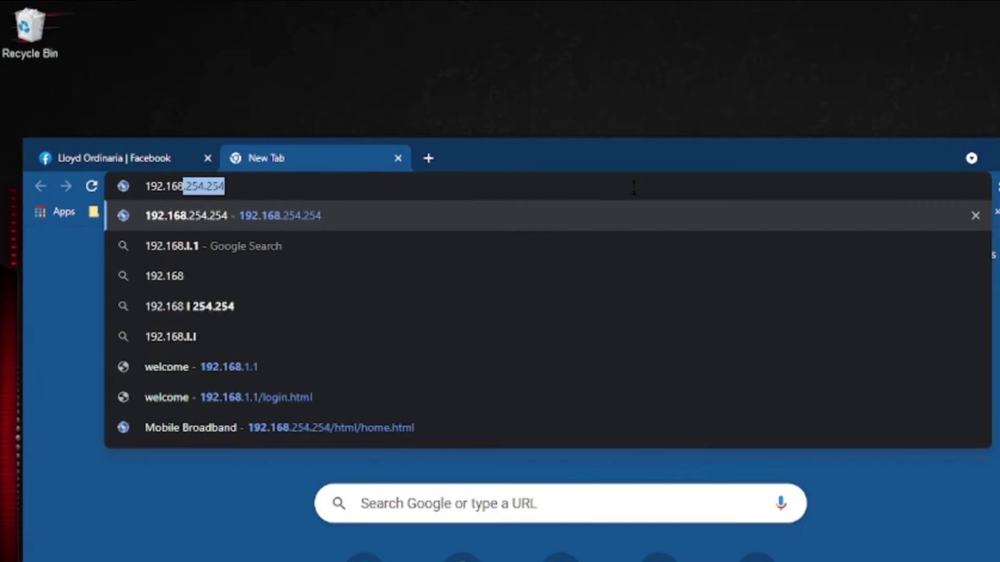
text(1.1)
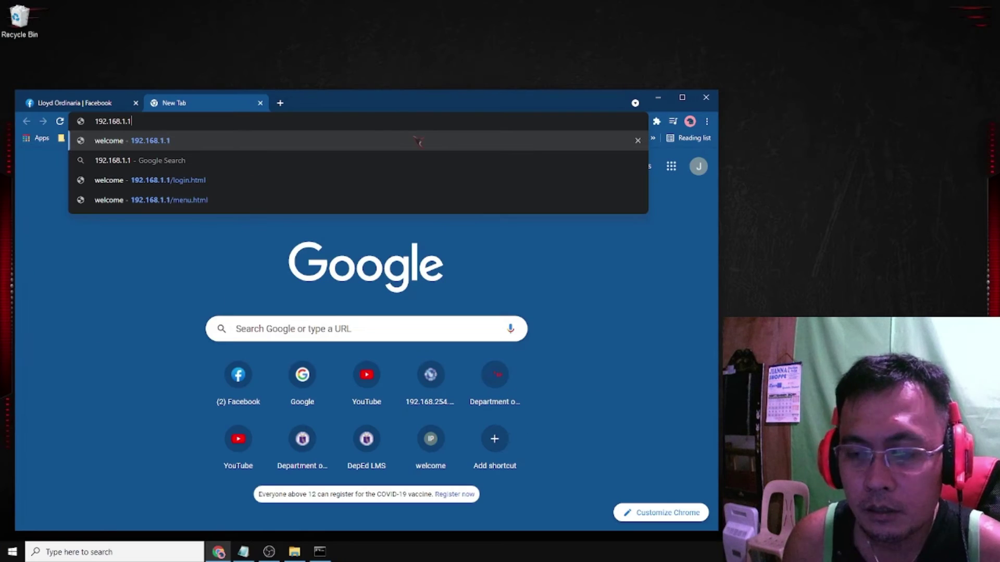
click(419, 141)
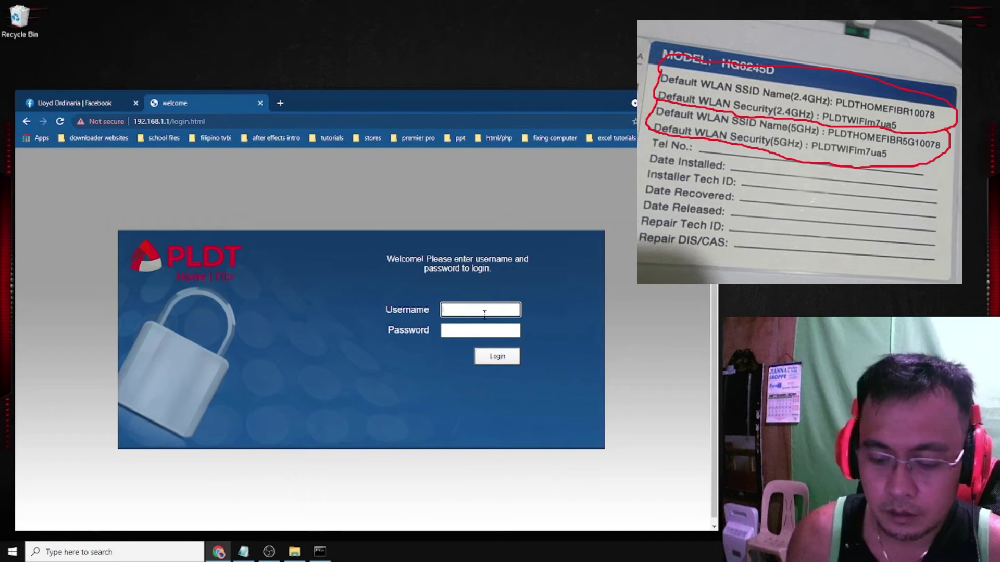
Sign in as admin with the account password to reach the HG6245D Device Information page
text(ad)
key(Down)
key(Tab)
text(••••••••••••)
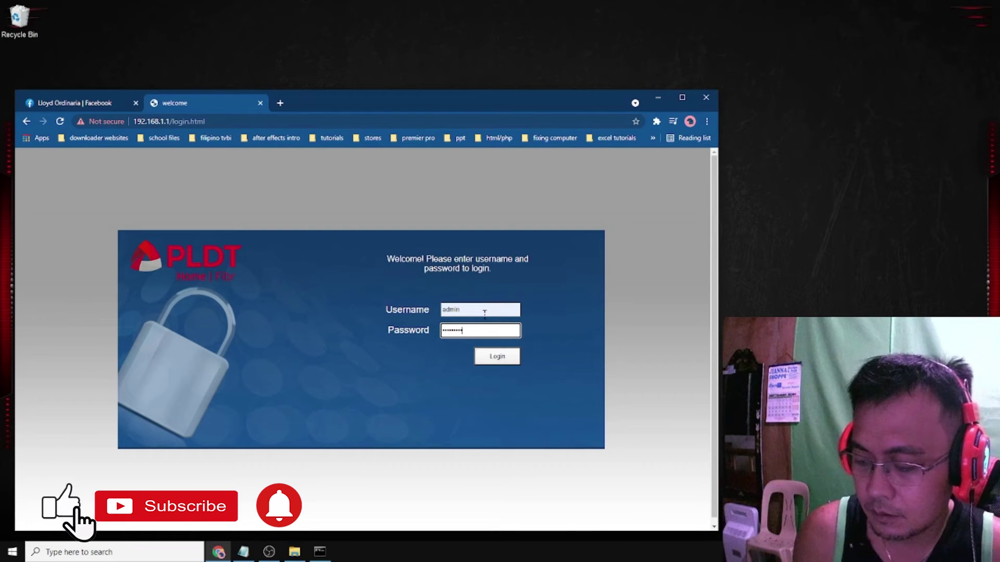
click(507, 358)
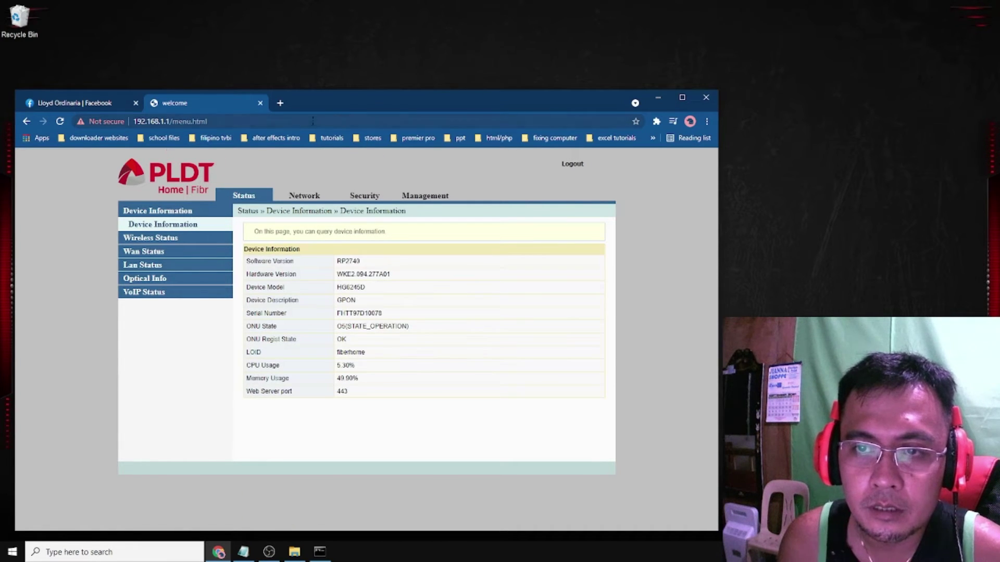
drag(349, 110, 348, 105)
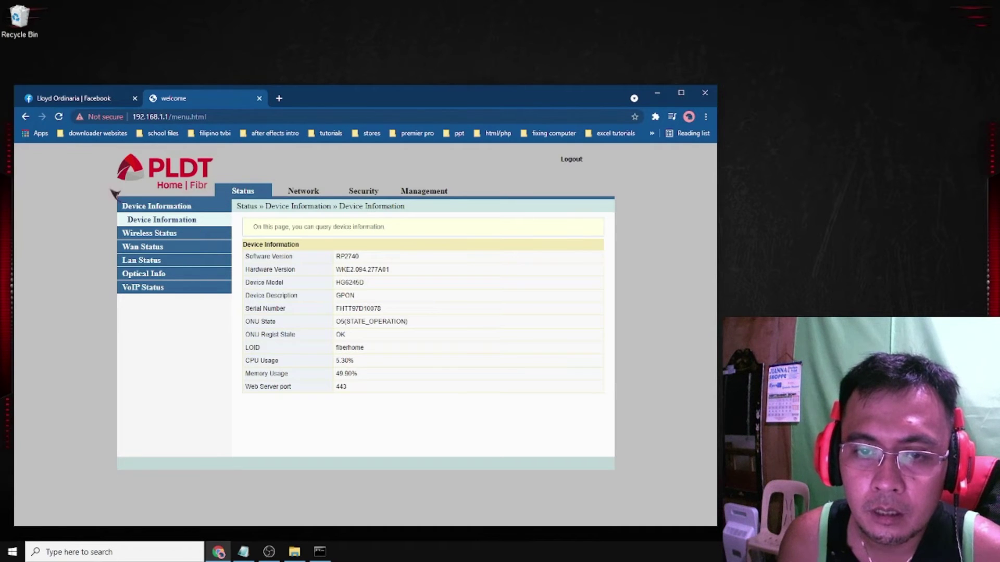
Open Network > Wlan Settings Advanced and select the SSID Name and Passphrase fields
click(313, 194)
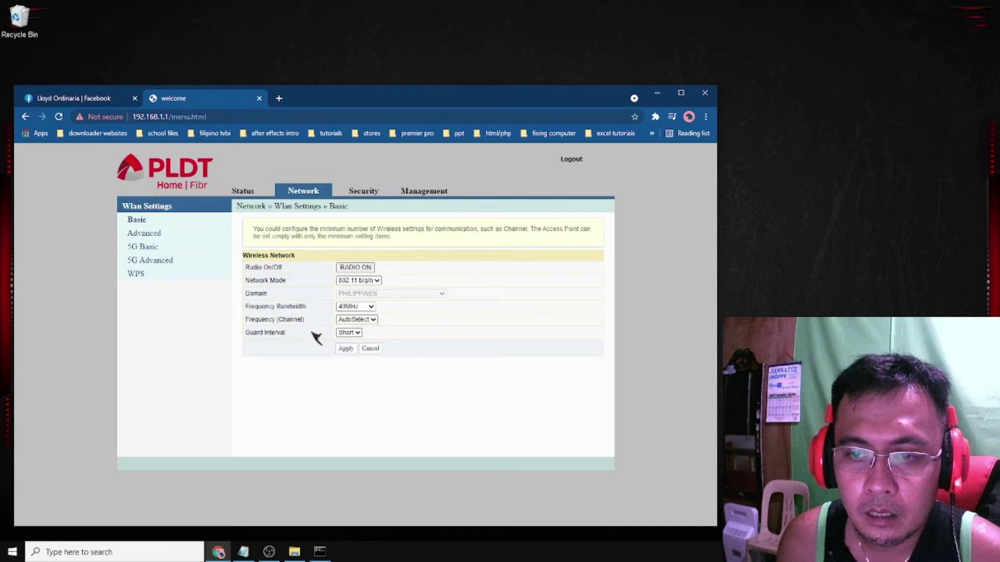
click(153, 235)
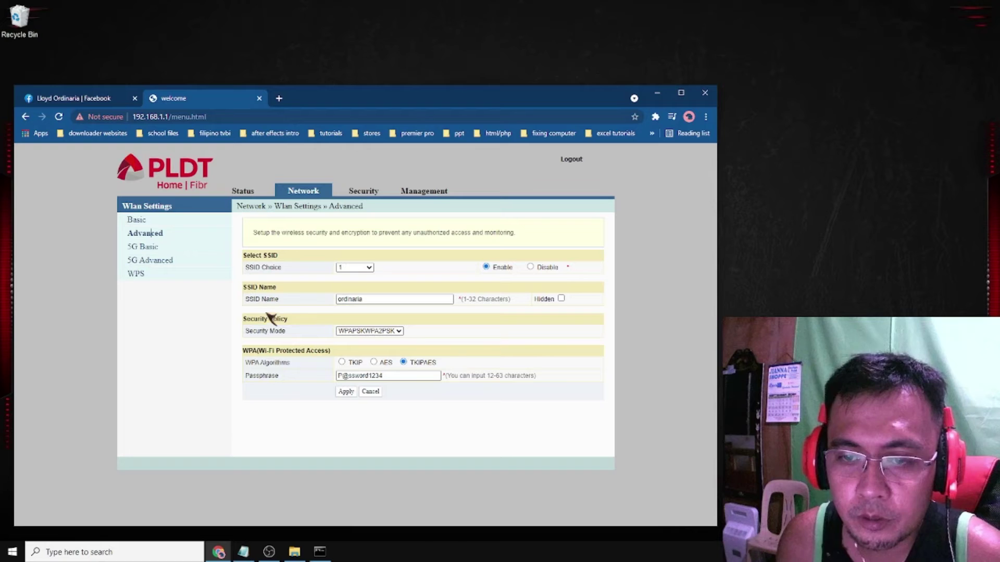
click(373, 300)
drag(373, 300, 326, 300)
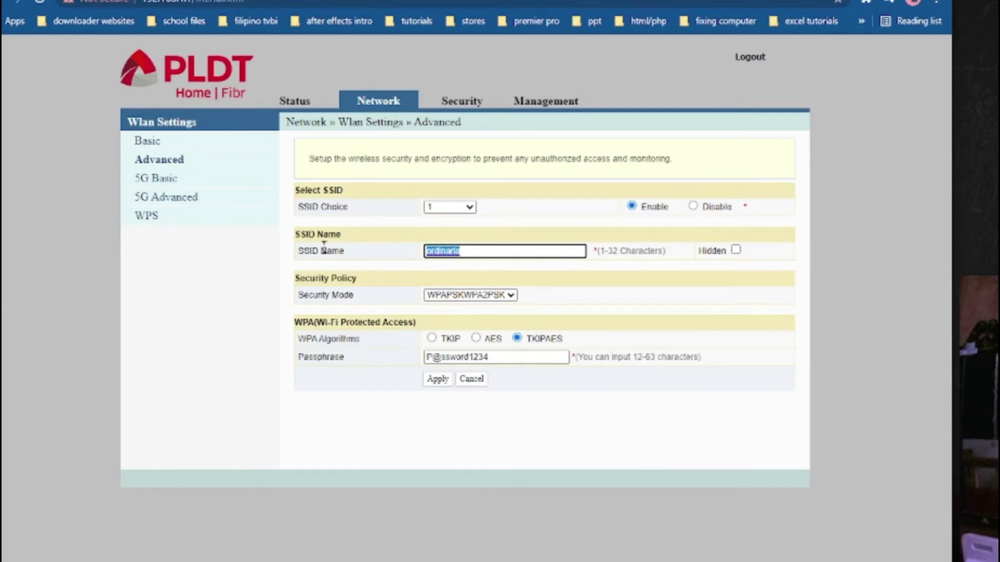
drag(476, 250, 396, 255)
drag(503, 357, 397, 353)
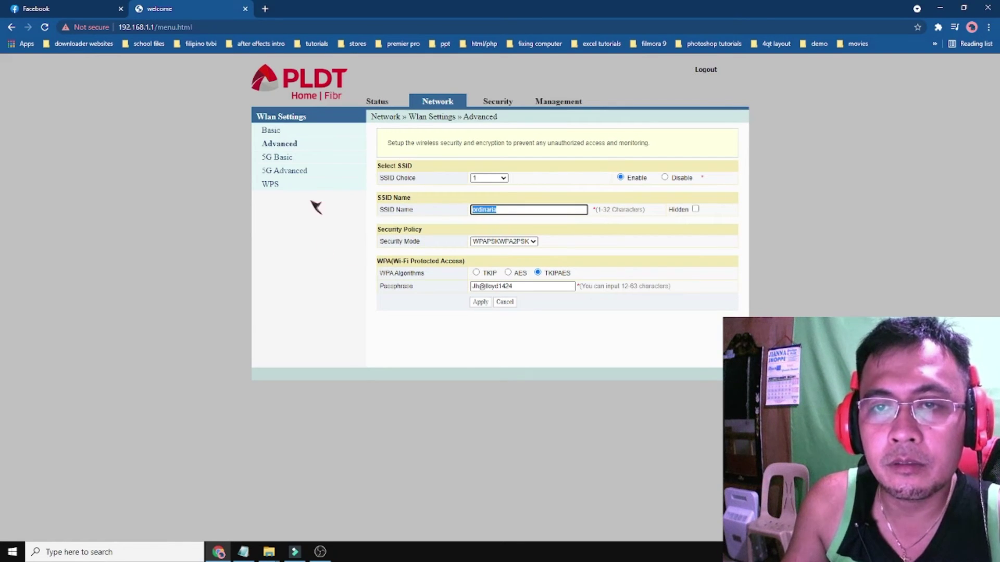
click(283, 147)
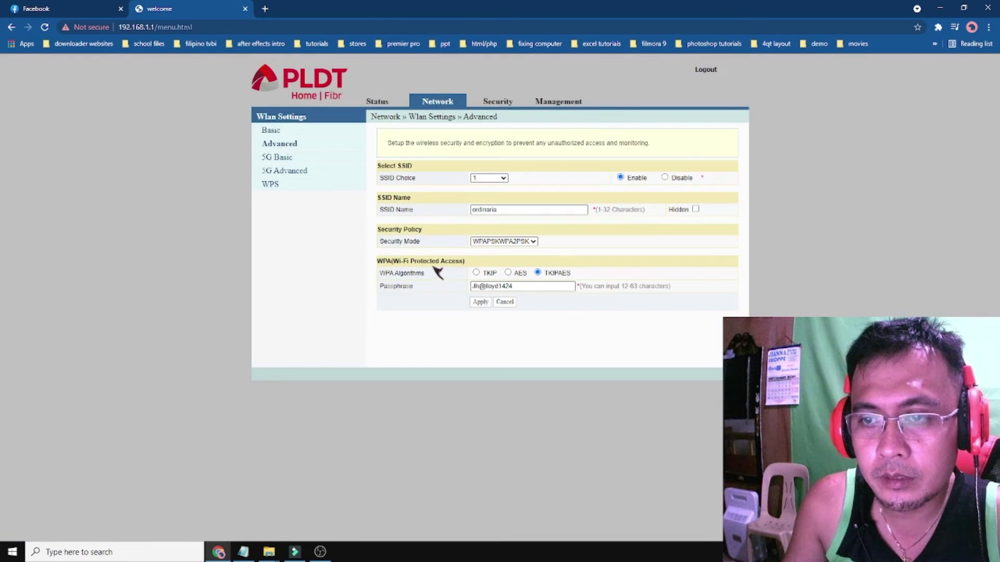
drag(531, 288, 432, 298)
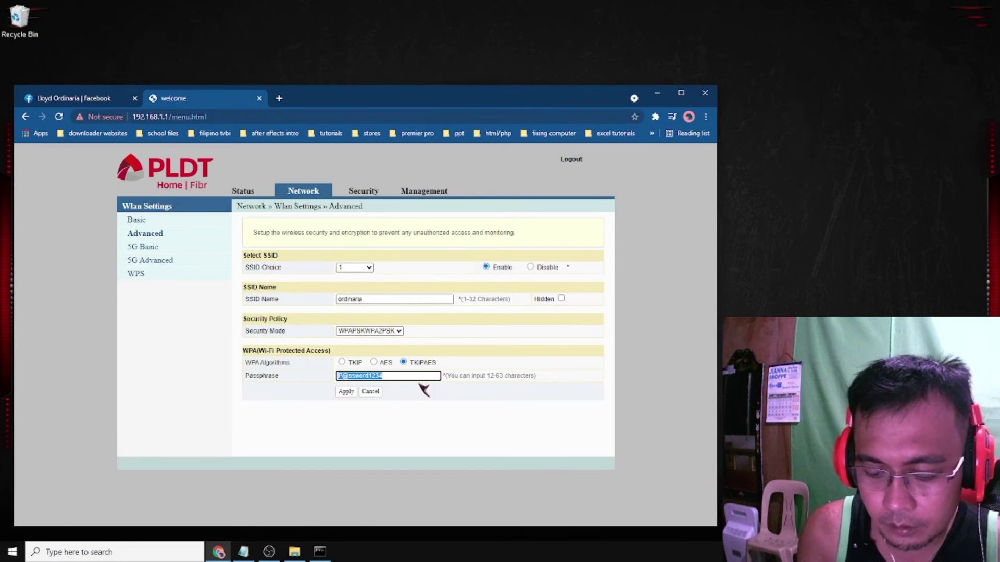
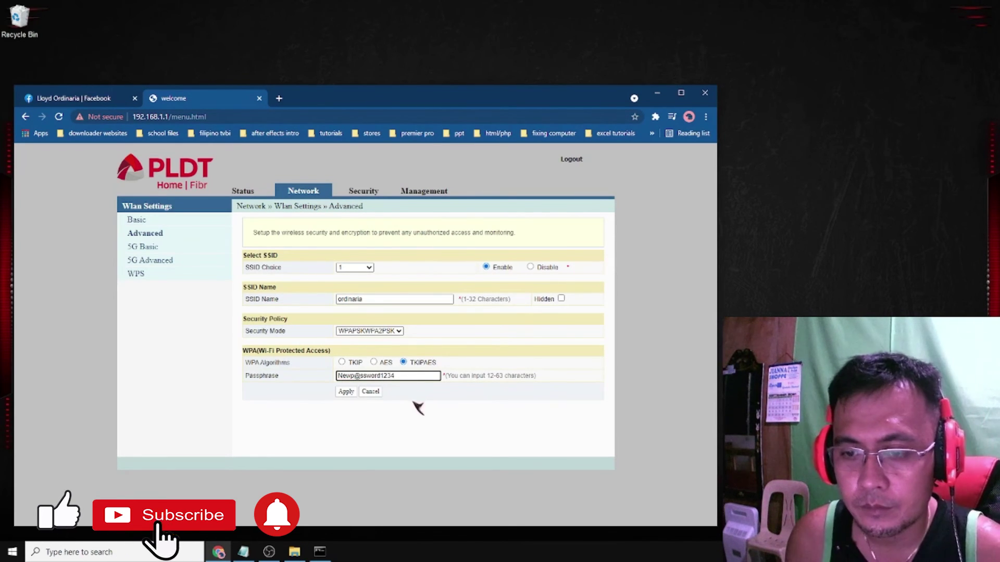
Enter a new Wi-Fi passphrase, apply it, and go to the admin account settings
click(346, 392)
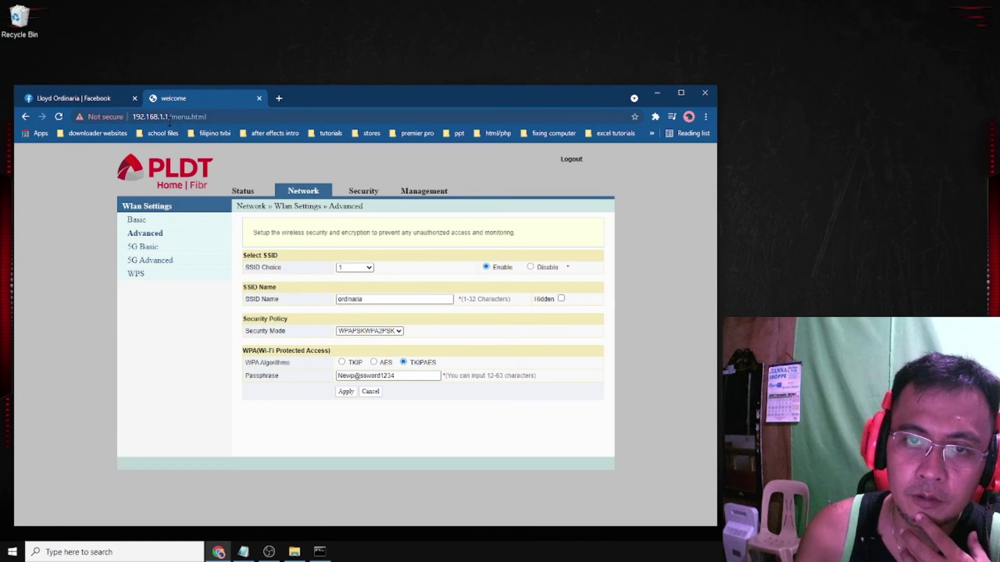
click(426, 193)
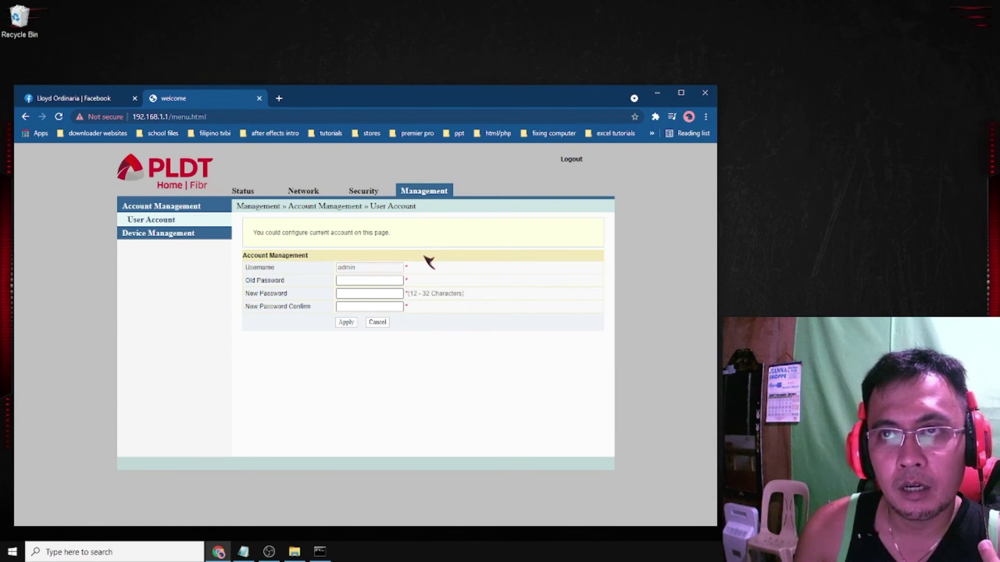
Place the cursor in the admin user's Old Password field
click(374, 279)
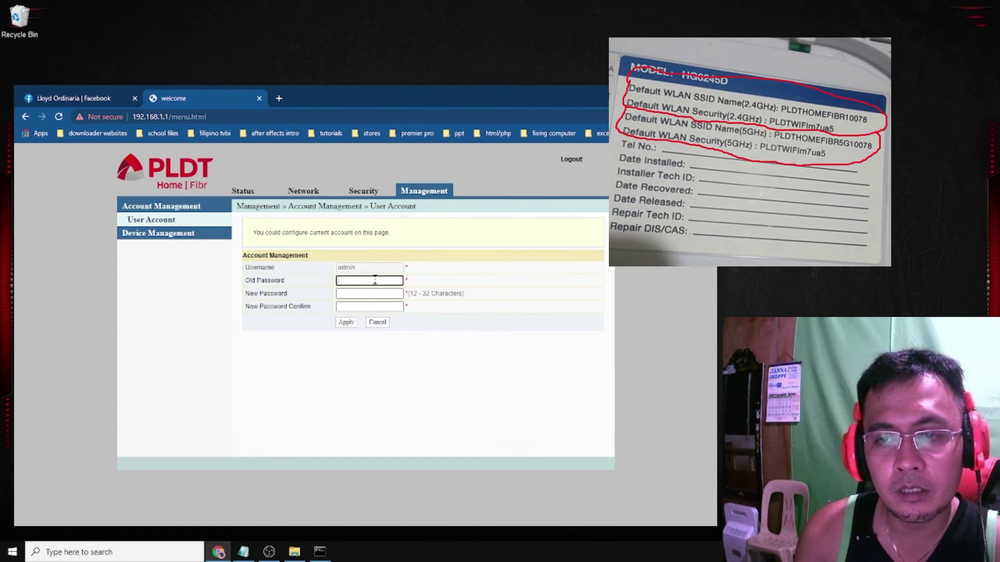